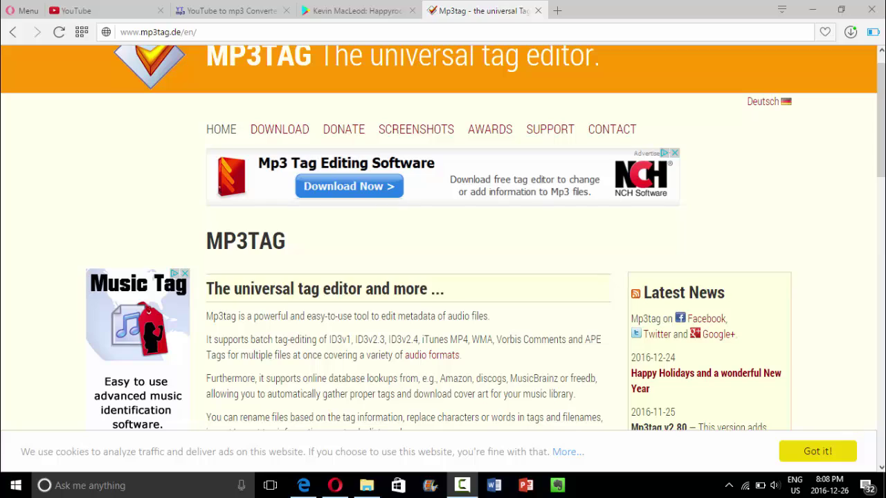
- Browse the mp3tag.de homepage, return to the top, and minimize Opera to show the desktop
scroll(443, 249, "down", 3)
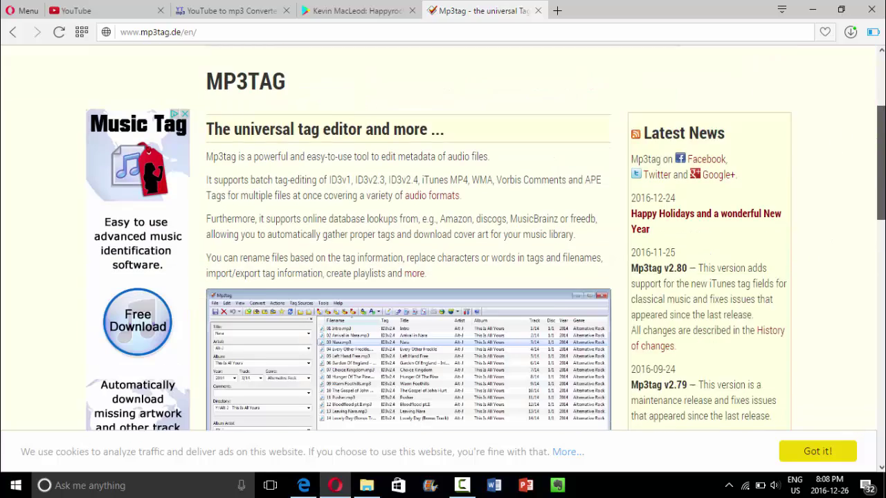
scroll(443, 249, "up", 1)
scroll(443, 249, "down", 4)
scroll(876, 358, "down", 6)
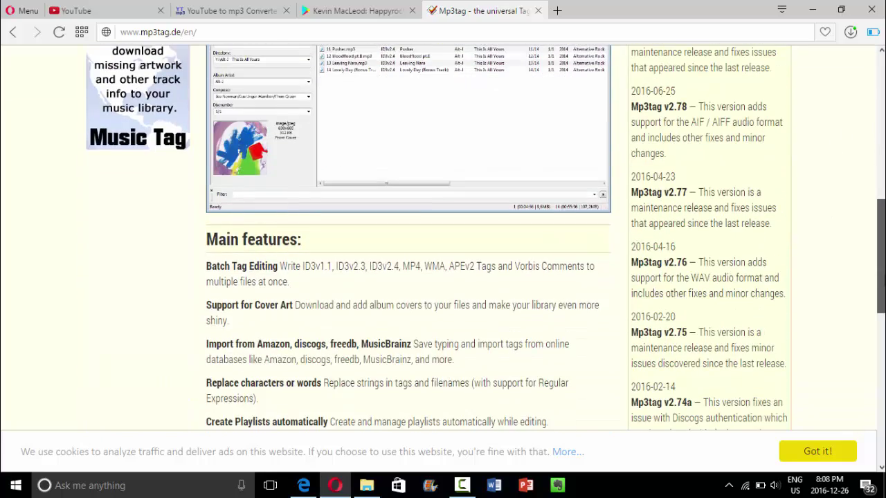
left_click_drag(876, 358, 852, 153)
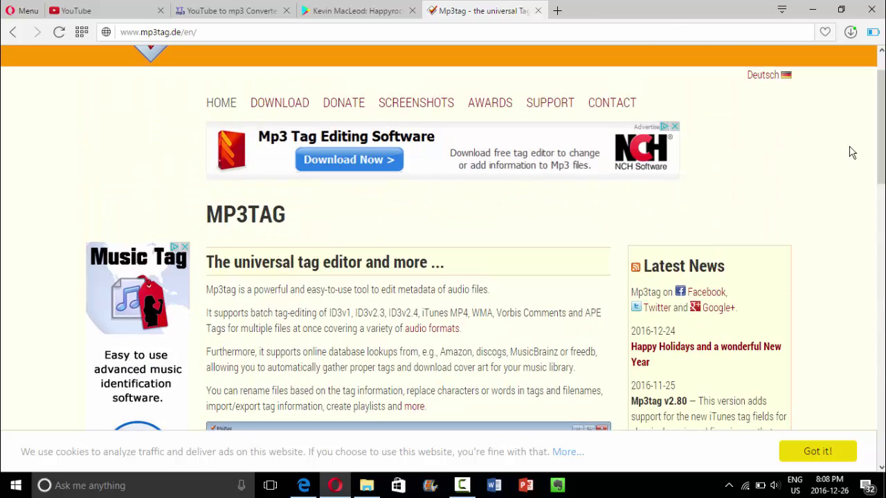
left_click(812, 10)
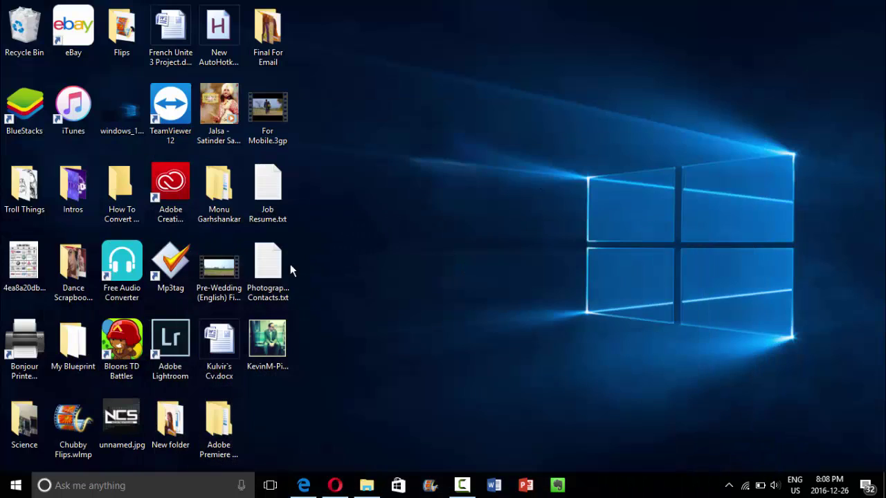
- Launch Mp3tag in a restored window, then bring Opera back and close the Kevin MacLeod tab
double_click(187, 276)
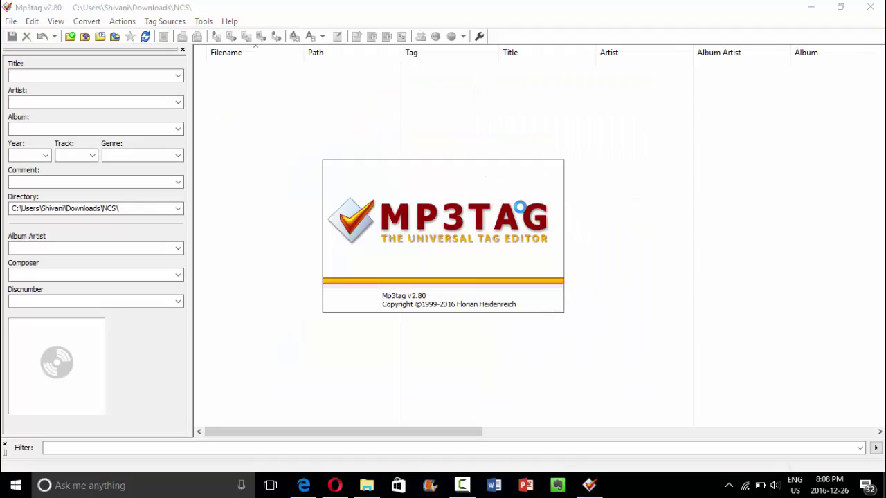
left_click(840, 7)
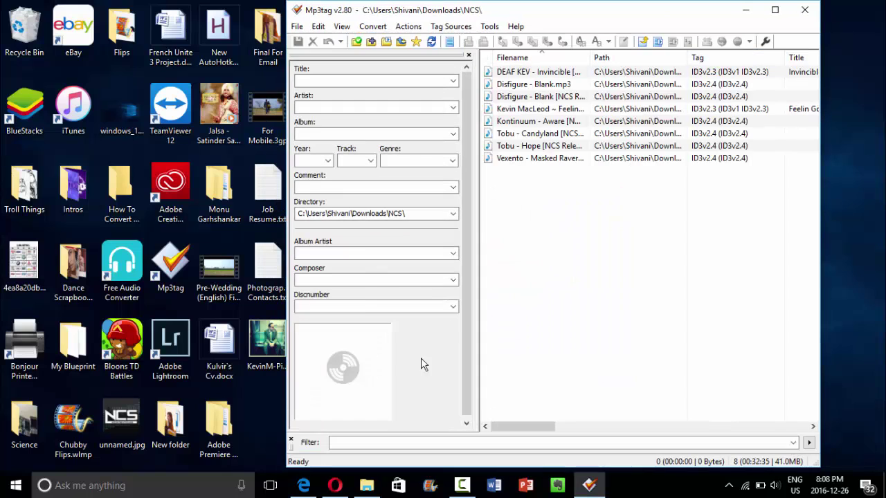
left_click(335, 485)
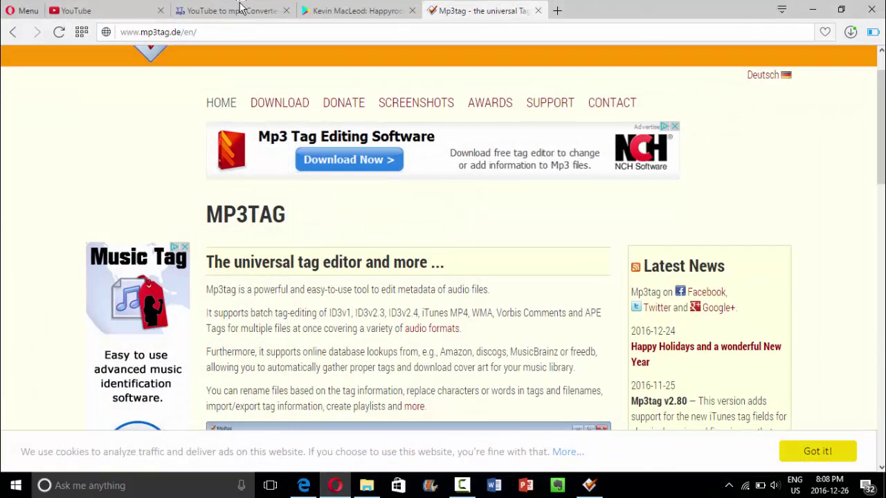
left_click(240, 8)
left_click(413, 11)
- Open the Different Heaven & EH!DE - My Heart video on YouTube and select its URL
left_click(131, 12)
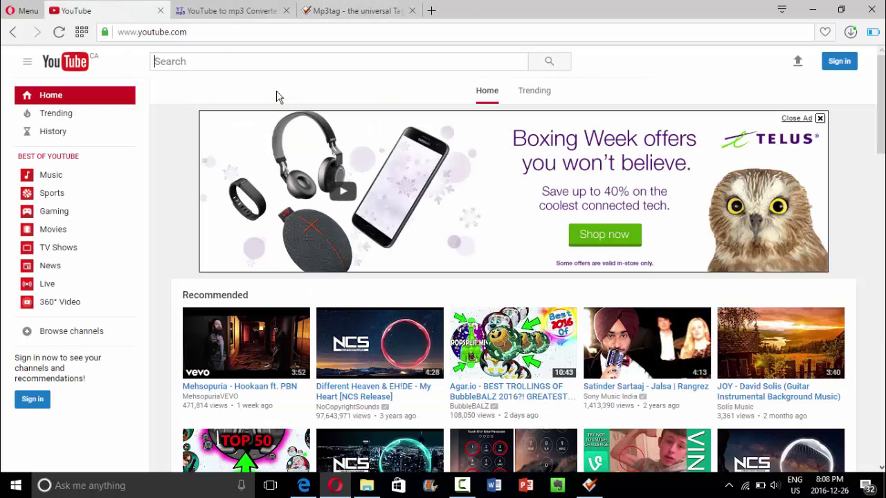
left_click(380, 333)
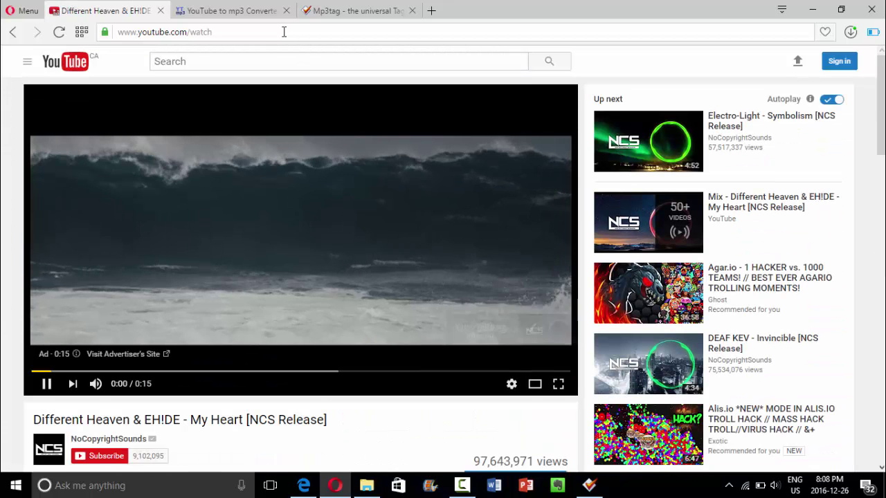
left_click(283, 32)
key("ctrl+c")
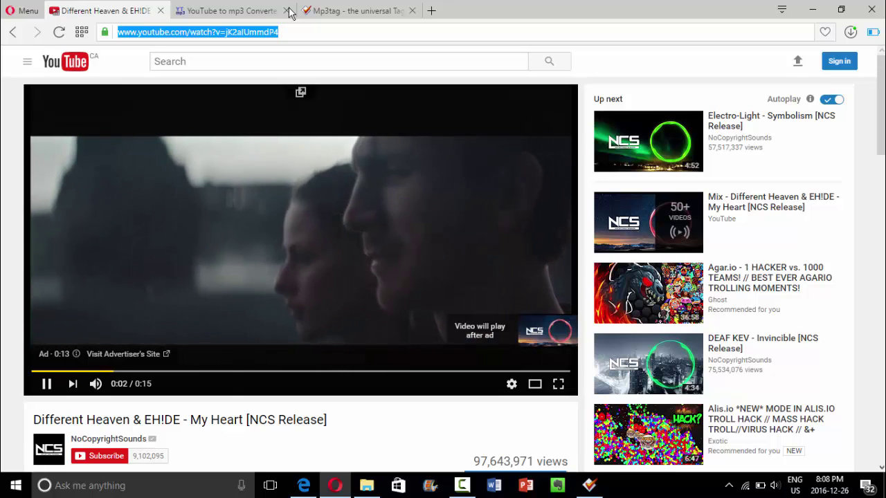
- Paste the My Heart link into the YouTube to mp3 converter and convert it
left_click(244, 15)
left_click(290, 137)
key("ctrl+a")
key("ctrl+v")
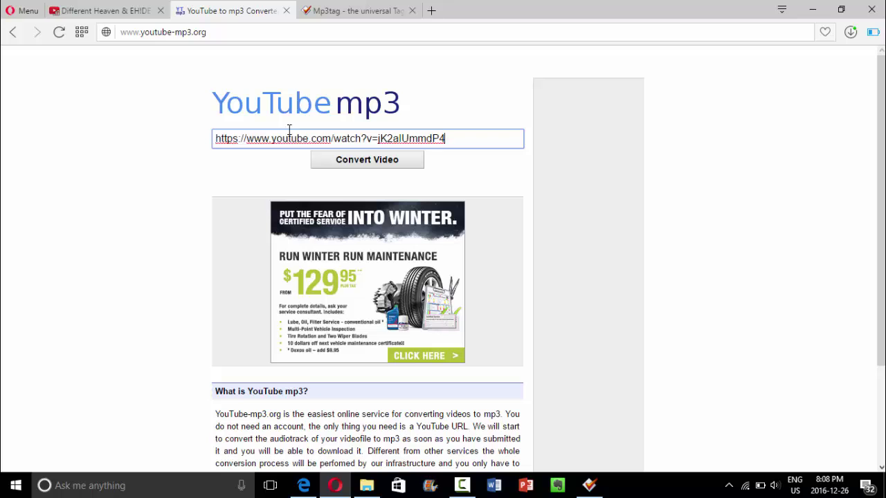
key("Return")
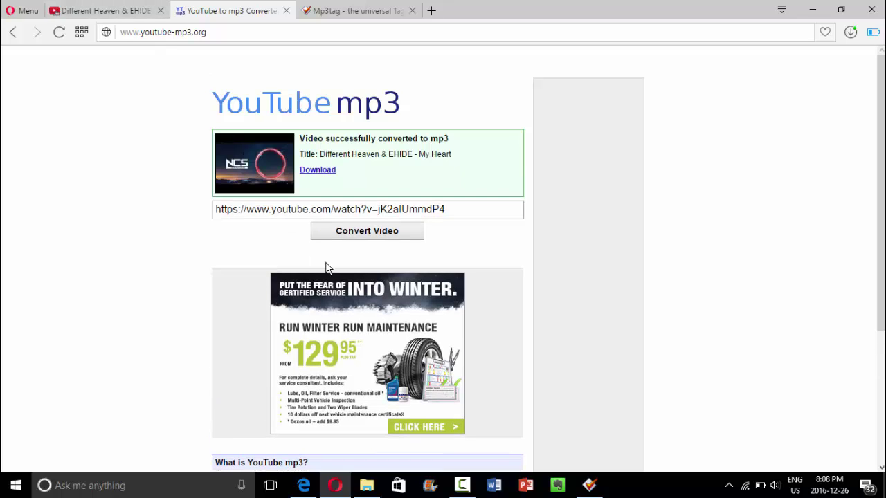
left_click(97, 10)
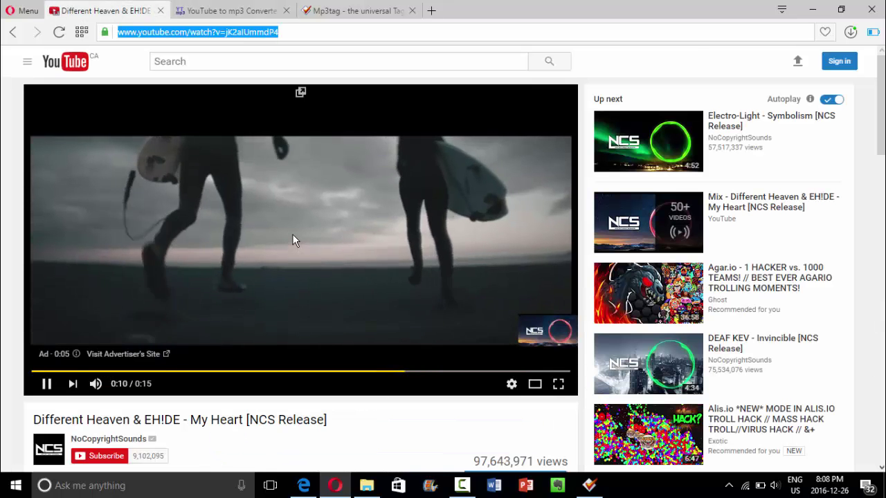
left_click(235, 11)
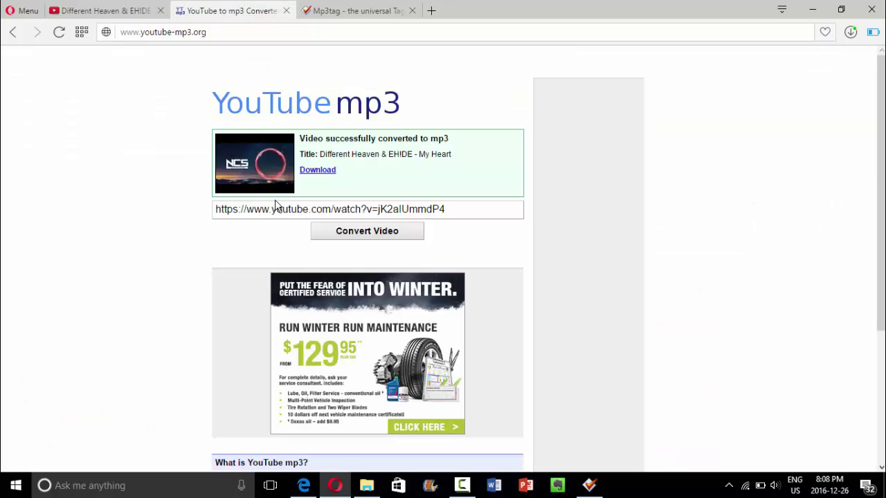
- Download the converted My Heart mp3 and close the blank and Rogue One tabs
left_click(317, 170)
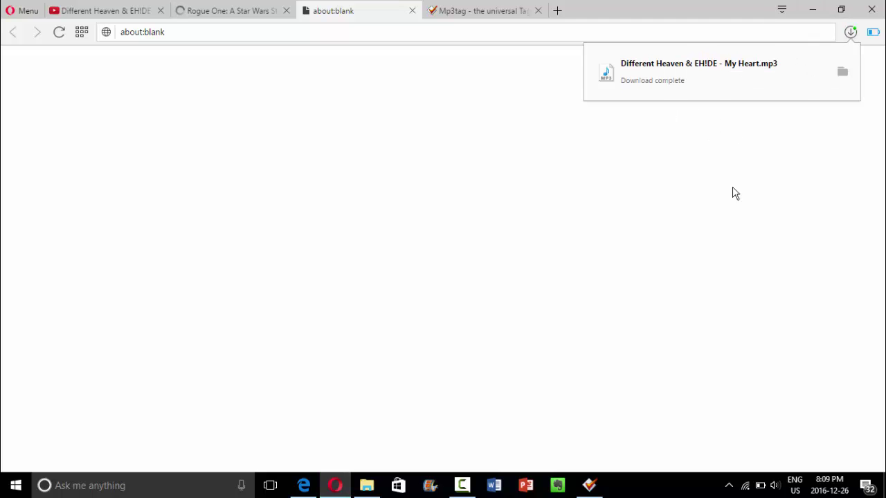
left_click(413, 12)
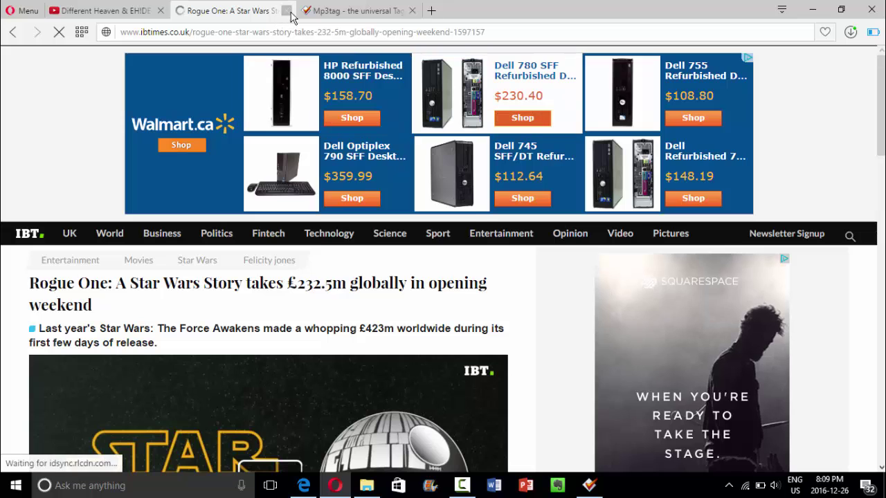
left_click(285, 11)
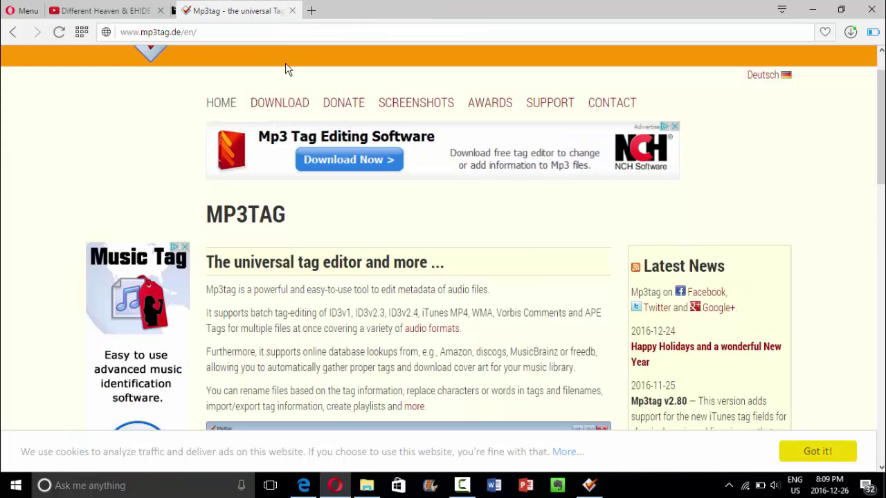
- Load play.google.com in a new Opera tab
left_click(305, 11)
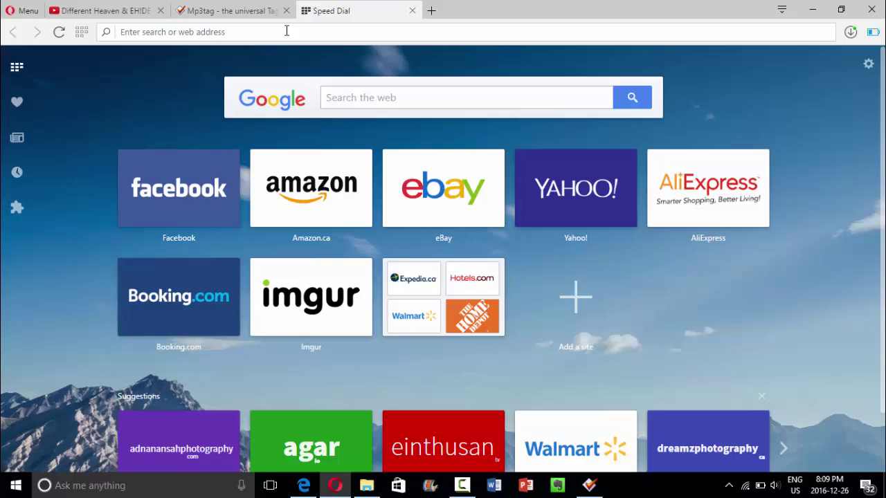
type("play.")
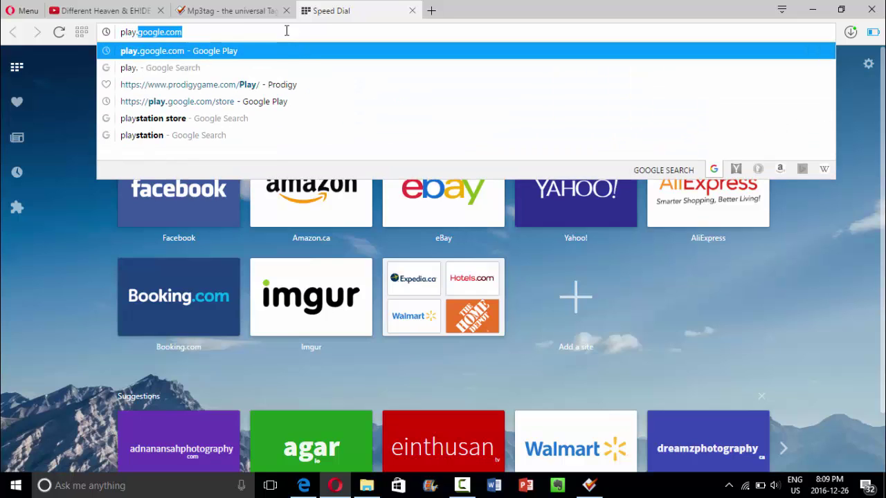
type("google.co")
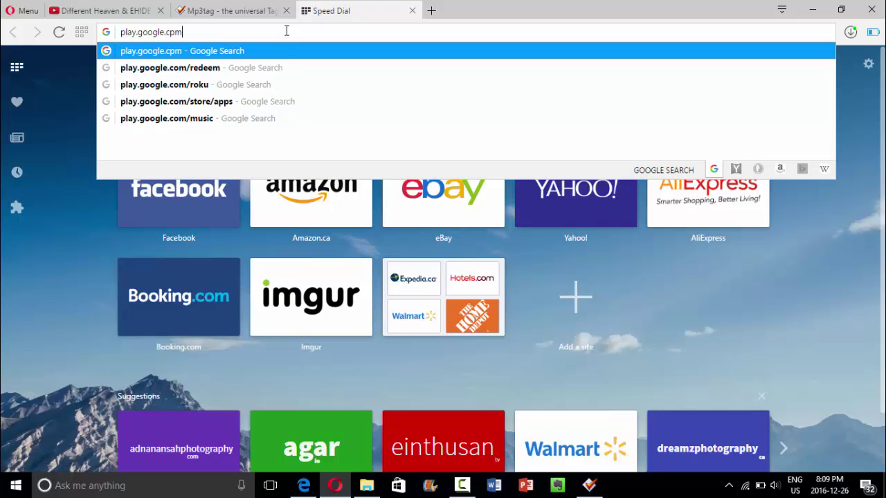
type("m")
key("Return")
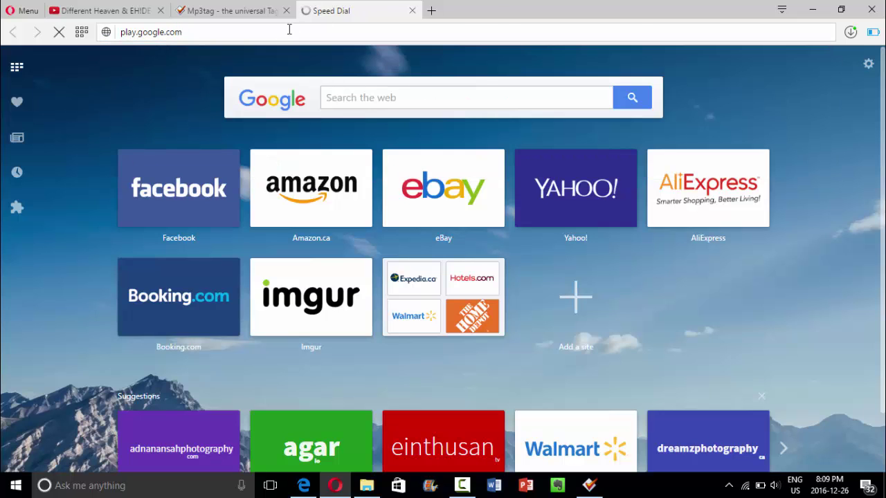
left_click(367, 485)
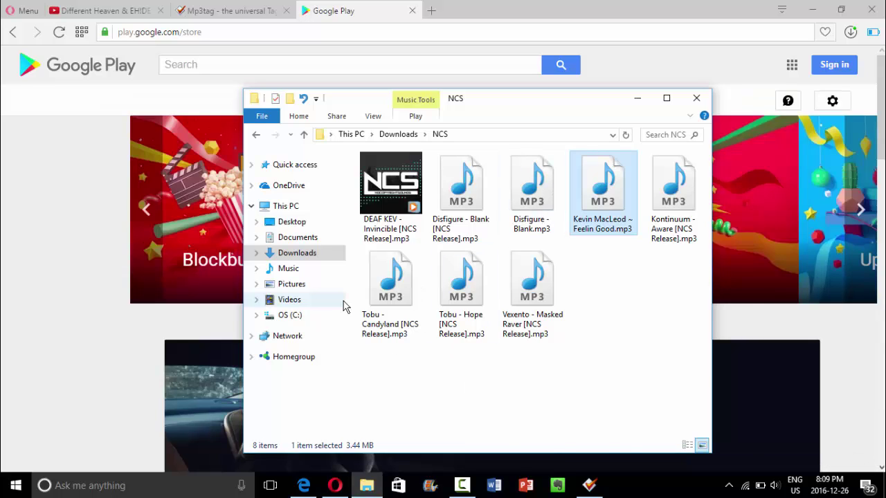
- Move My Heart.mp3 from Downloads into the NCS folder, then open NCS and select it
left_click(296, 253)
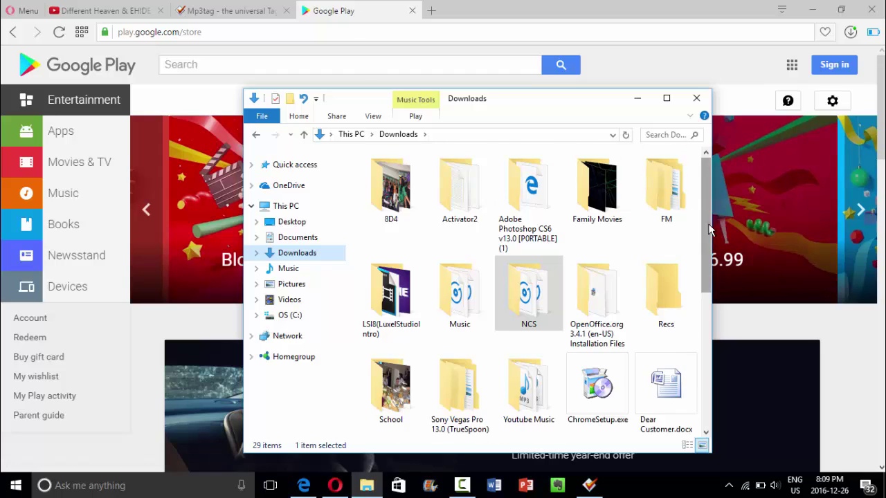
scroll(700, 319, "down", 3)
scroll(701, 318, "down", 2)
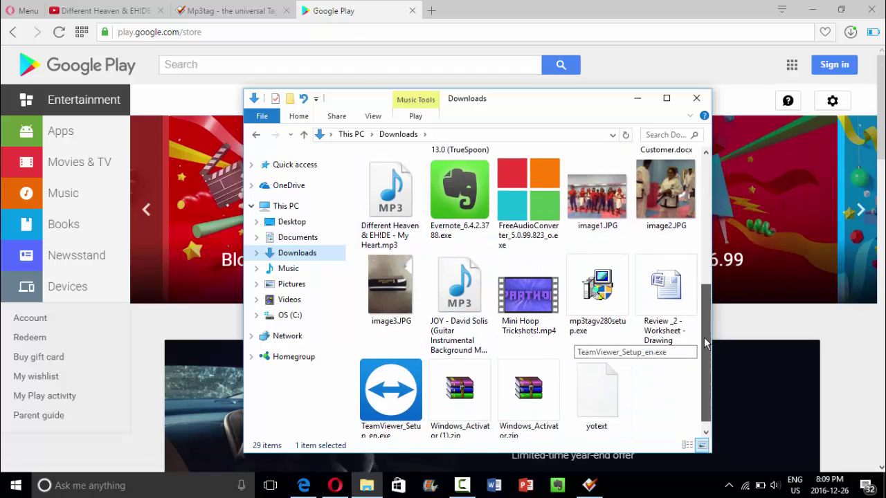
scroll(658, 276, "up", 3)
left_click_drag(391, 353, 529, 205)
double_click(529, 205)
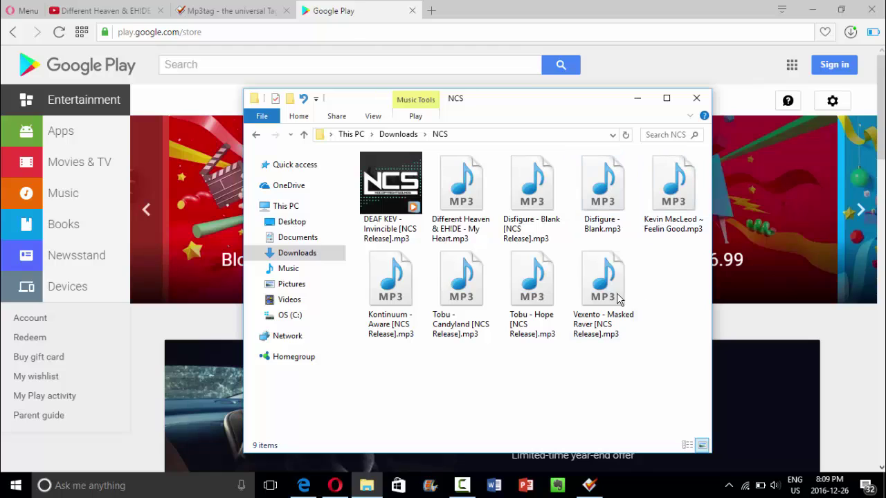
left_click(480, 221)
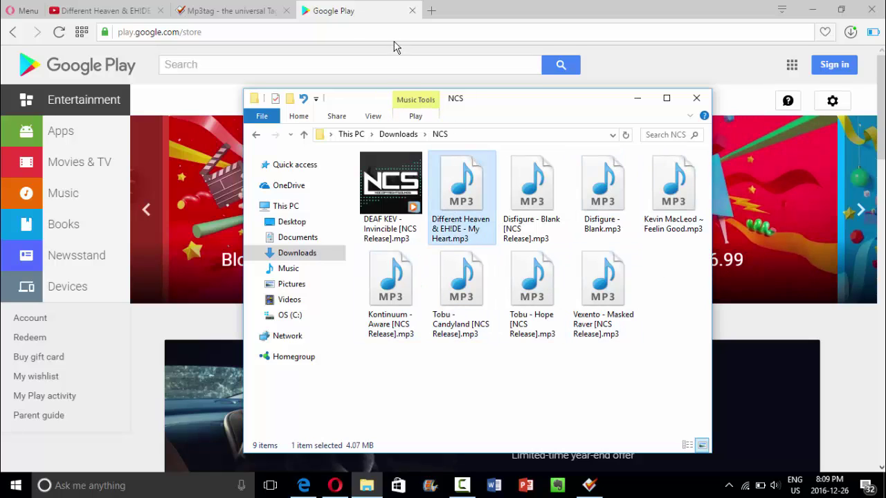
left_click(377, 70)
- Search Google Play for 'My heart ncs' and open the My Heart album page
type("My")
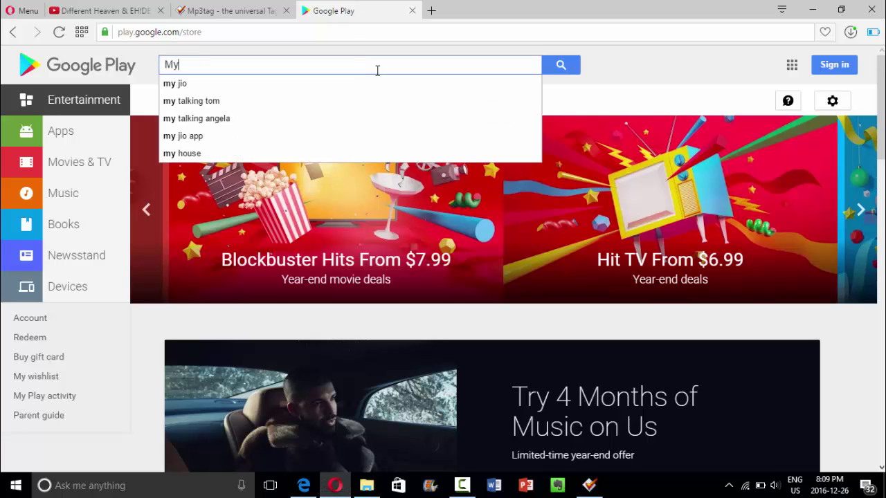
type(" heart")
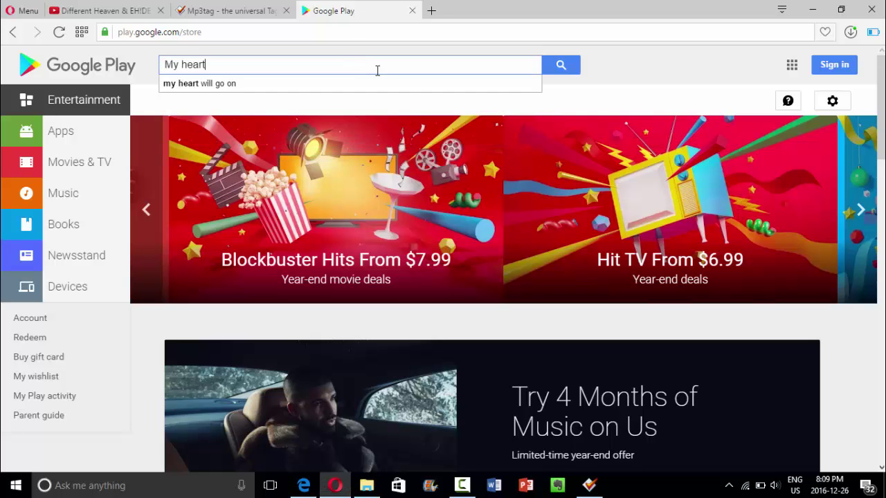
type(" ncs")
key("Return")
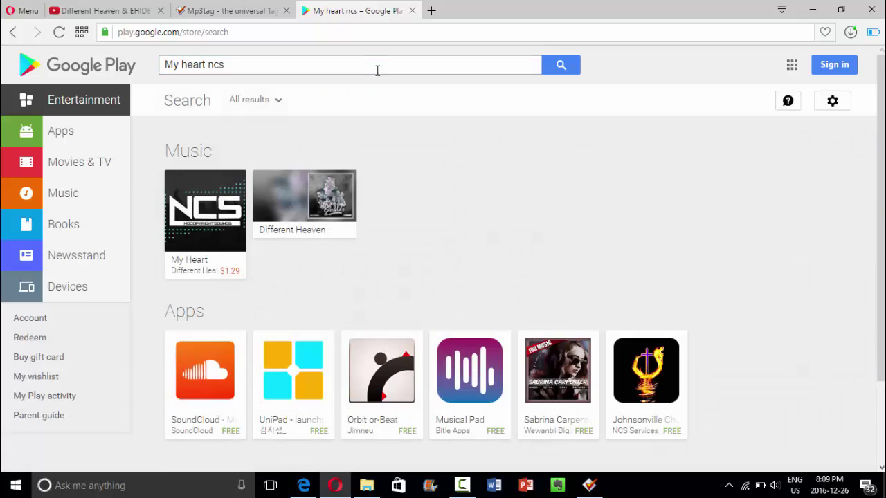
left_click(206, 233)
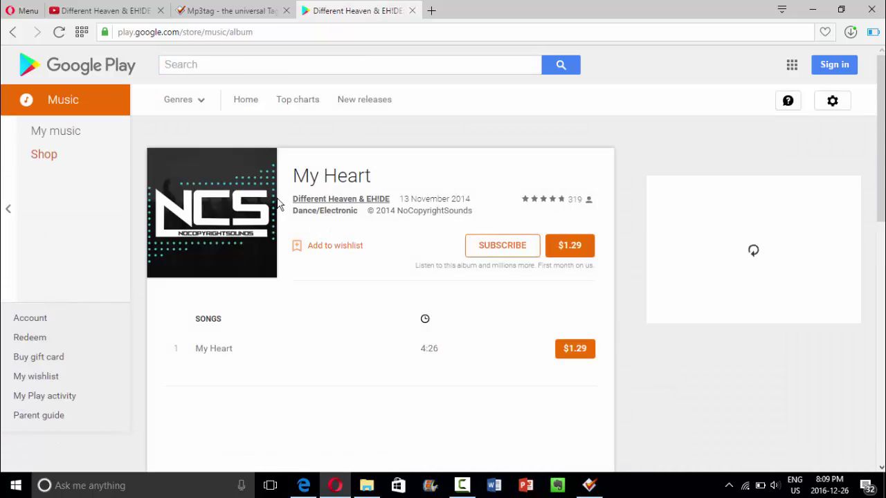
- Drag the My Heart MP3 from the NCS folder into Mp3tag's file list
left_click(589, 485)
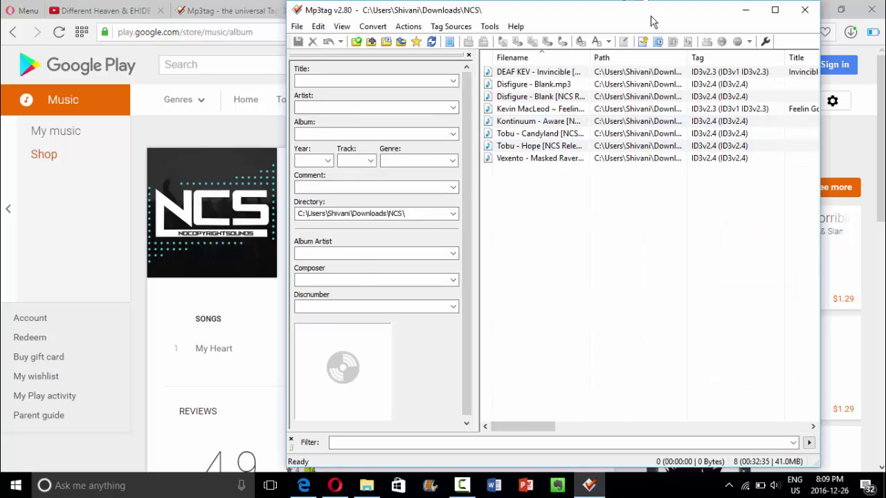
left_click_drag(650, 14, 680, 22)
left_click(355, 492)
left_click_drag(482, 214, 745, 261)
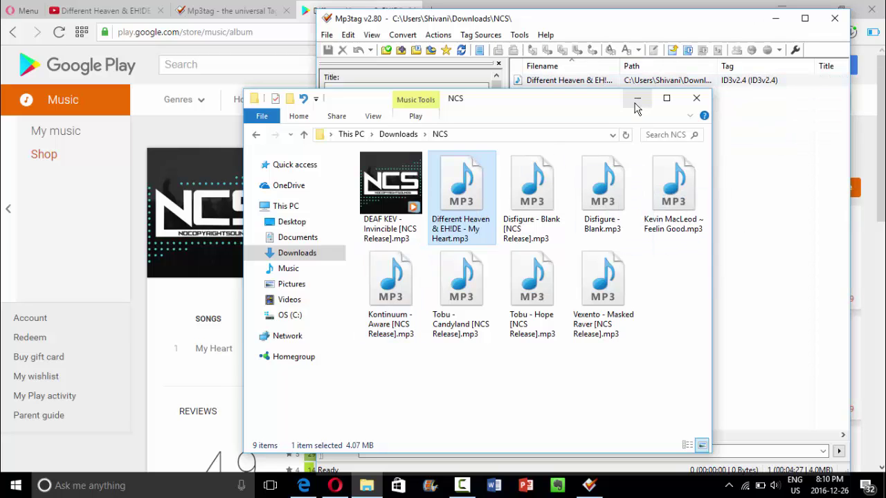
left_click(637, 98)
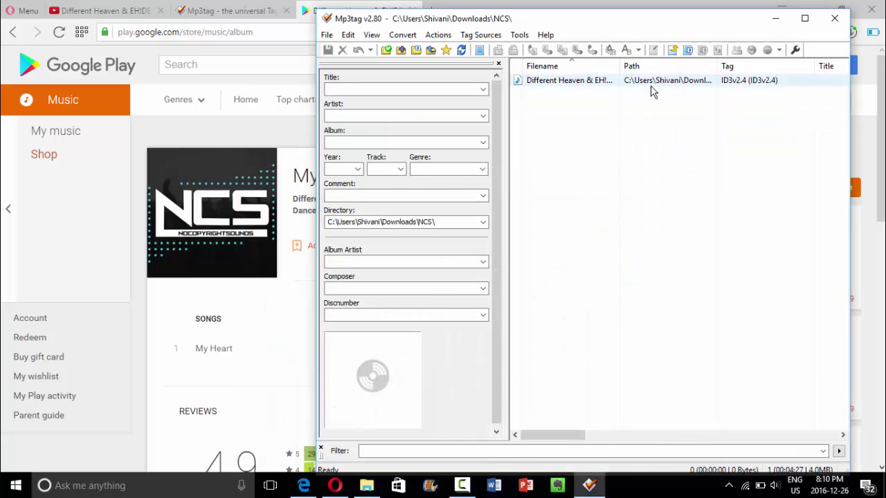
left_click(804, 18)
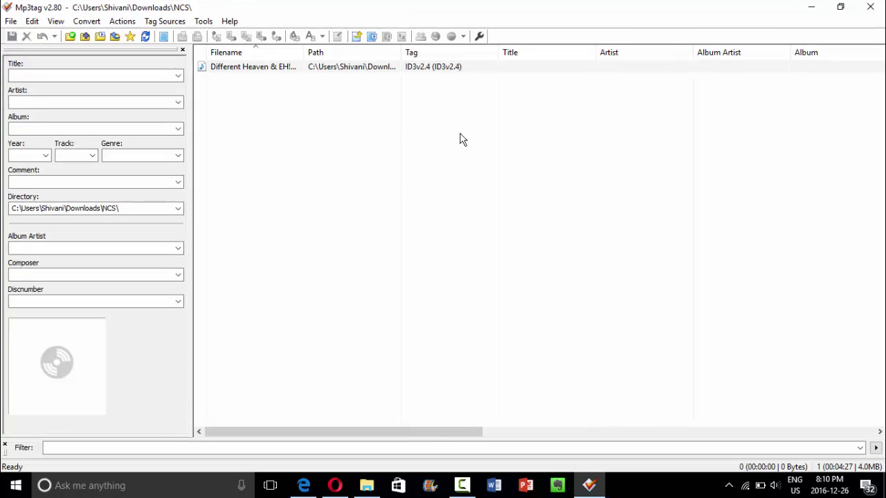
- Enter Title 'My Heart' and Artist 'Different Heaven', dismissing the media player and write error
double_click(524, 66)
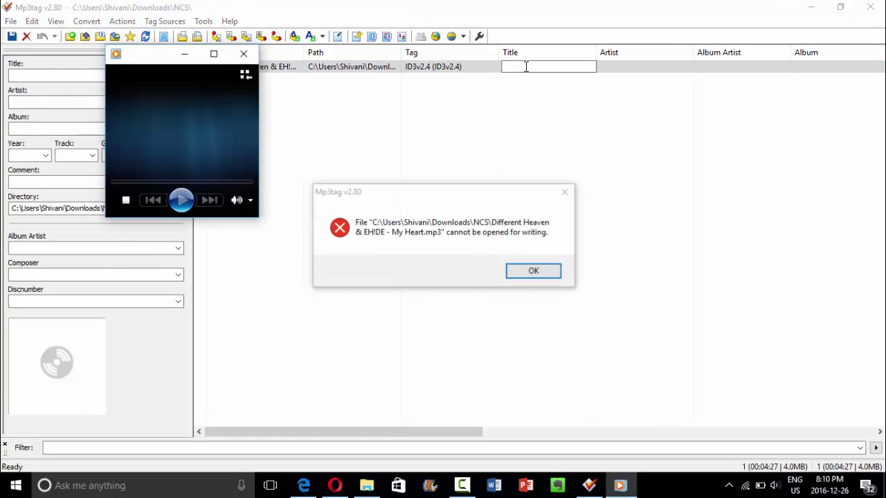
left_click(244, 53)
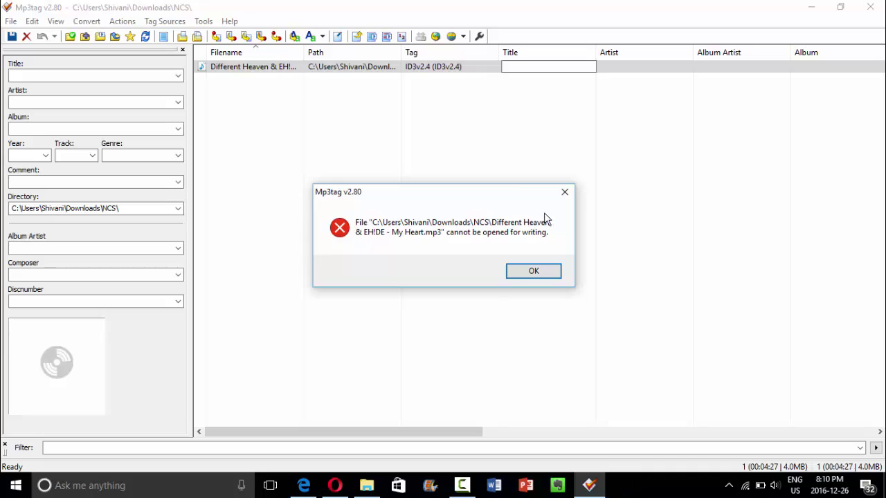
left_click(564, 193)
left_click(539, 66)
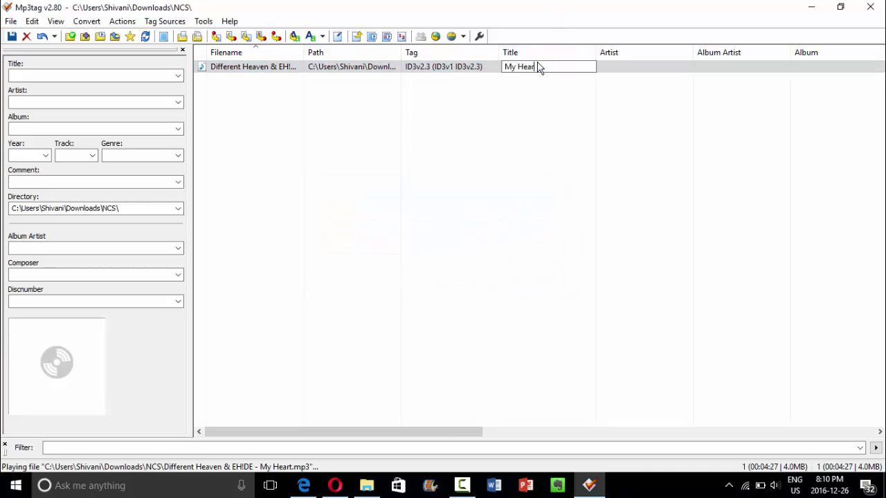
type("My Heart")
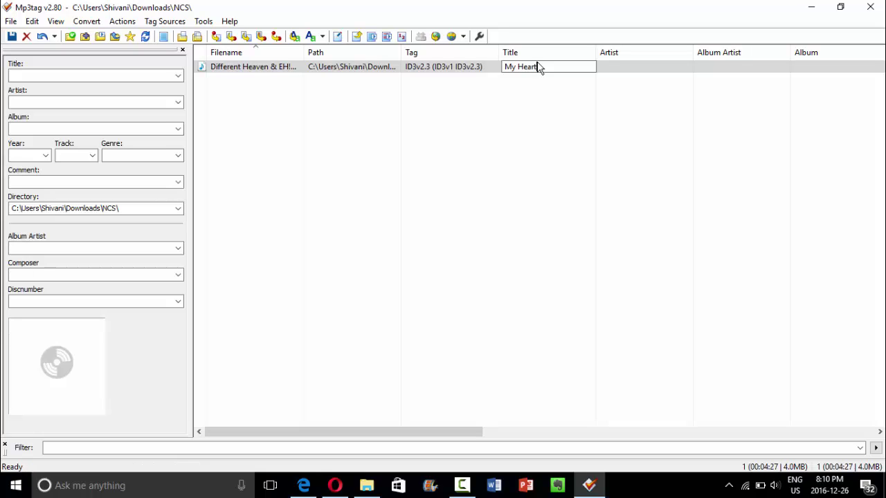
key("Tab")
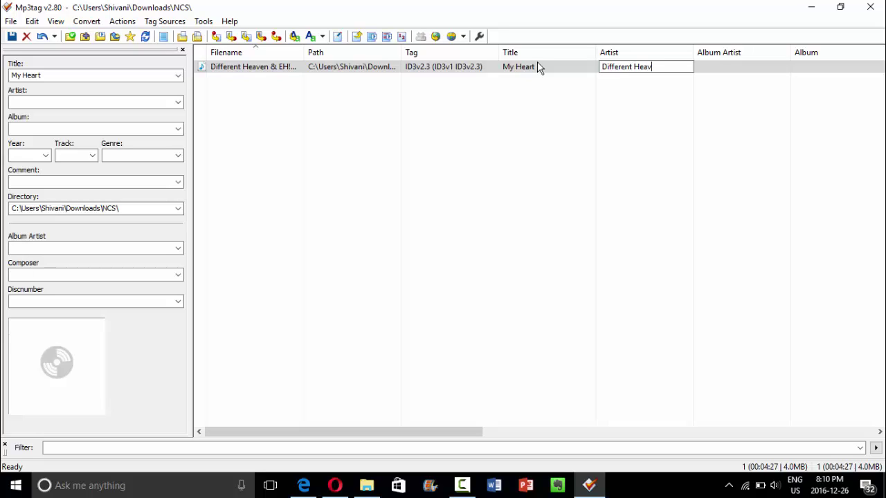
type("Different Heaven")
key("Tab")
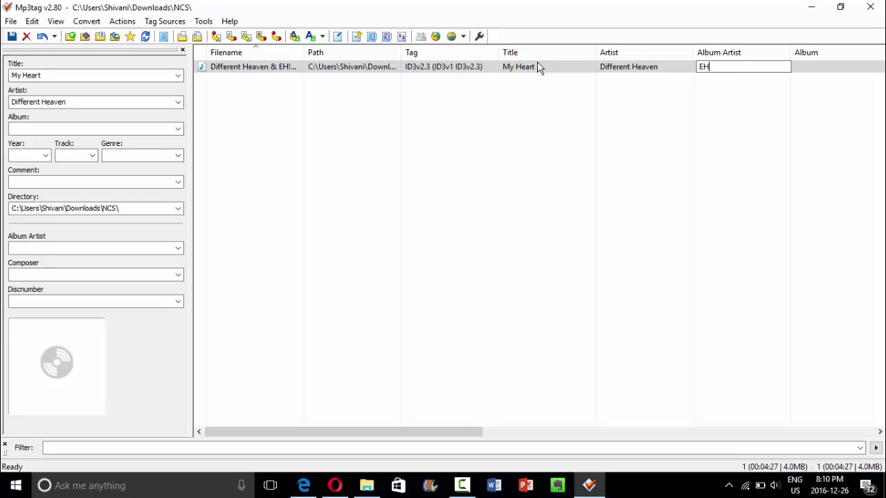
- Set Album Artist to 'EH!DE', checking the spelling on the Google Play album page
type("EH")
left_click(336, 485)
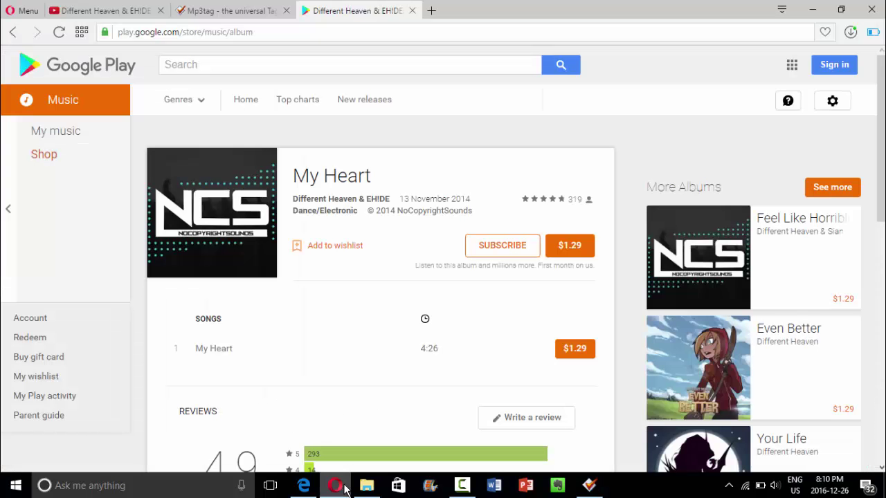
left_click(346, 486)
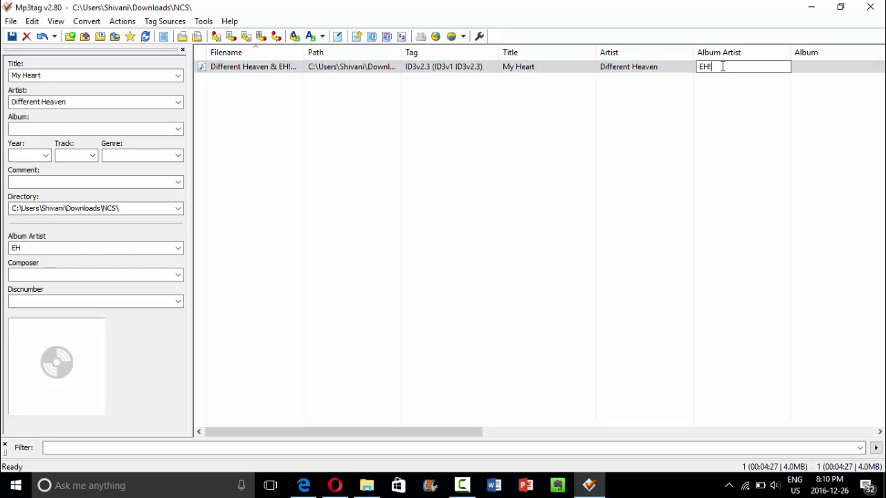
type("!")
left_click(336, 484)
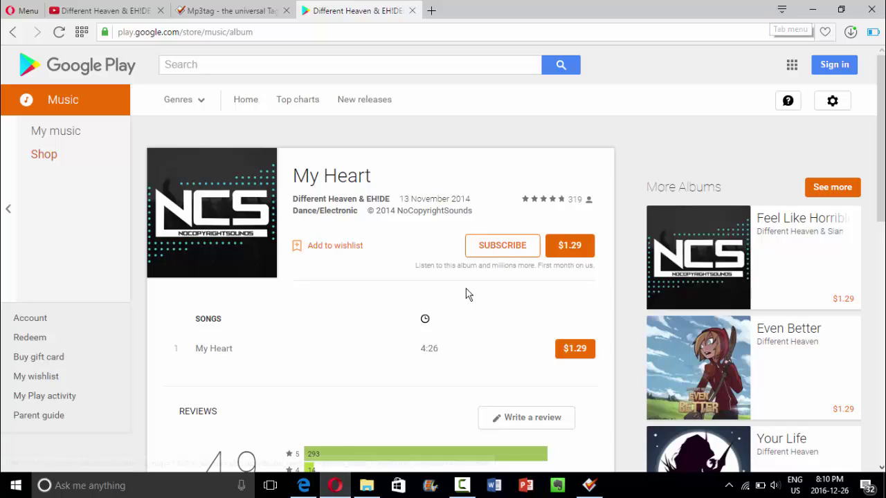
left_click(336, 486)
left_click(714, 68)
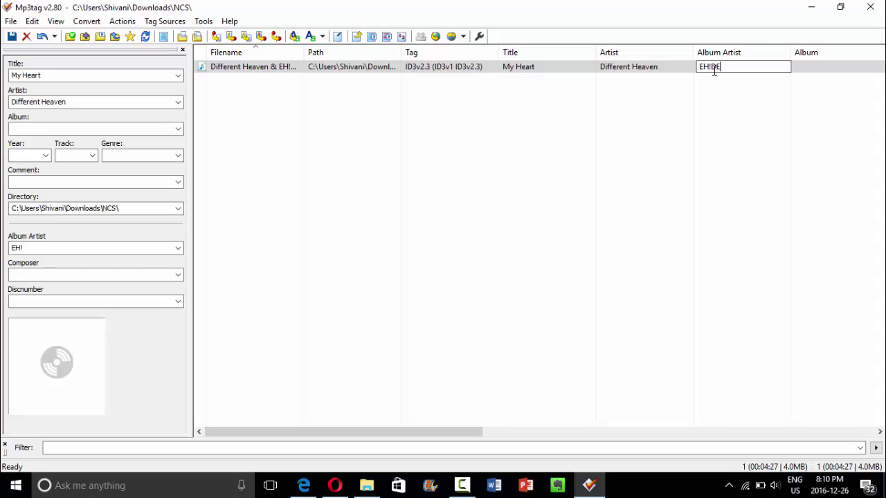
left_click(259, 69)
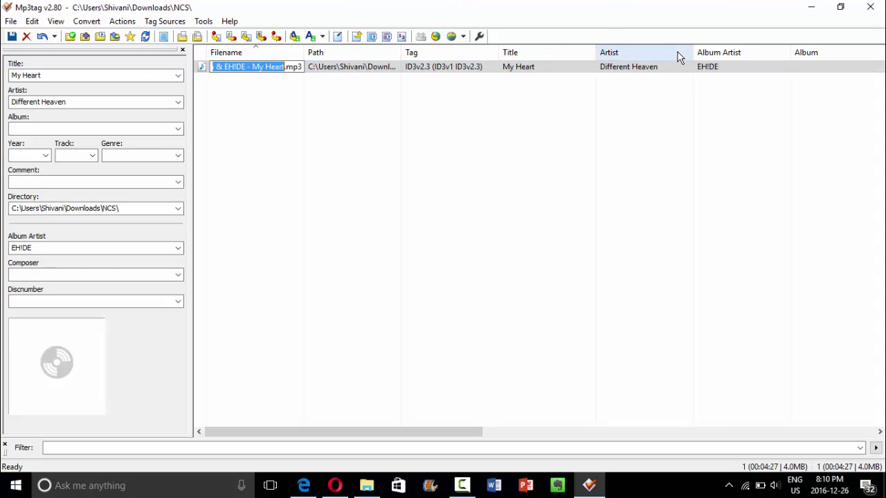
left_click(708, 67)
- Set the album to 'My Heart' and the track number to 2
left_click(817, 70)
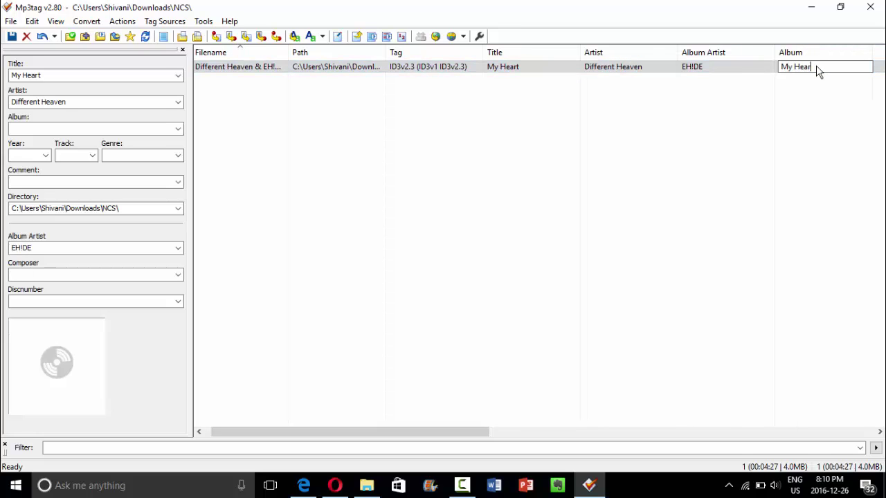
key("Tab")
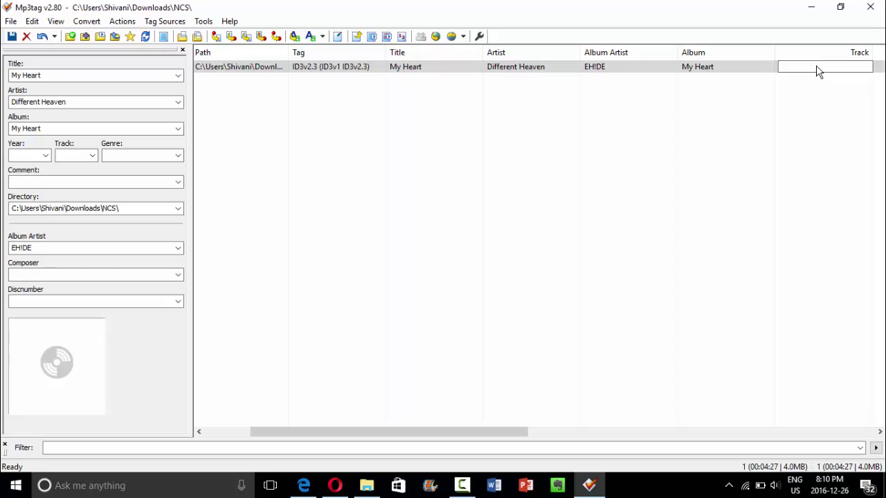
key("Tab")
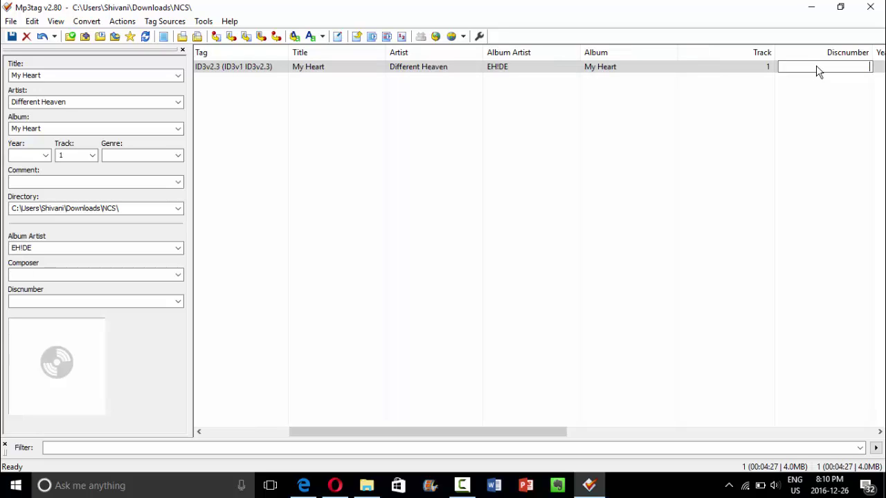
left_click(768, 72)
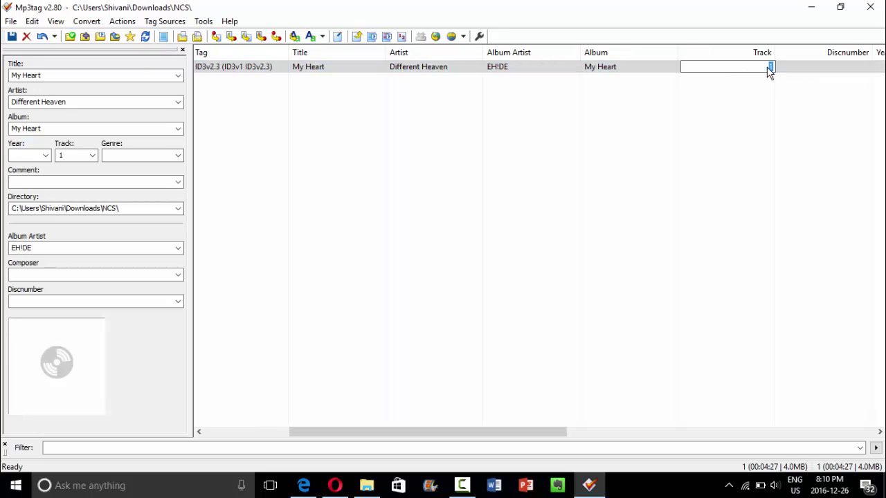
key("Tab")
key("Tab")
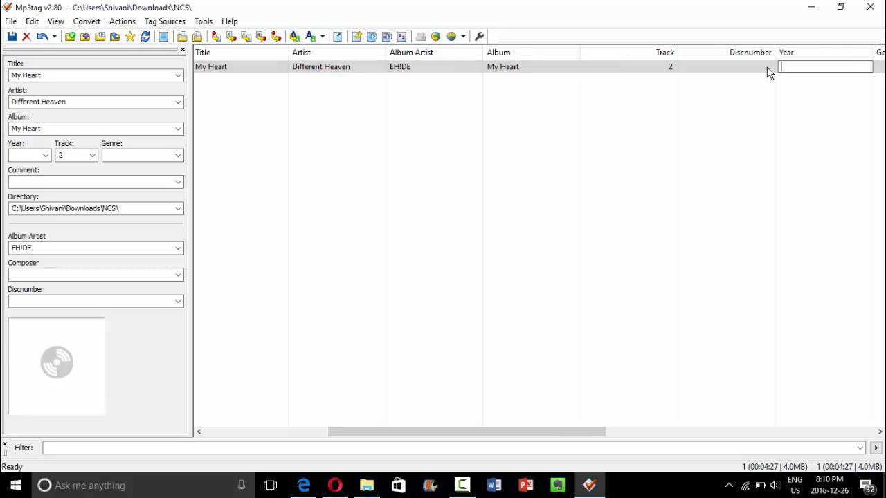
left_click(305, 488)
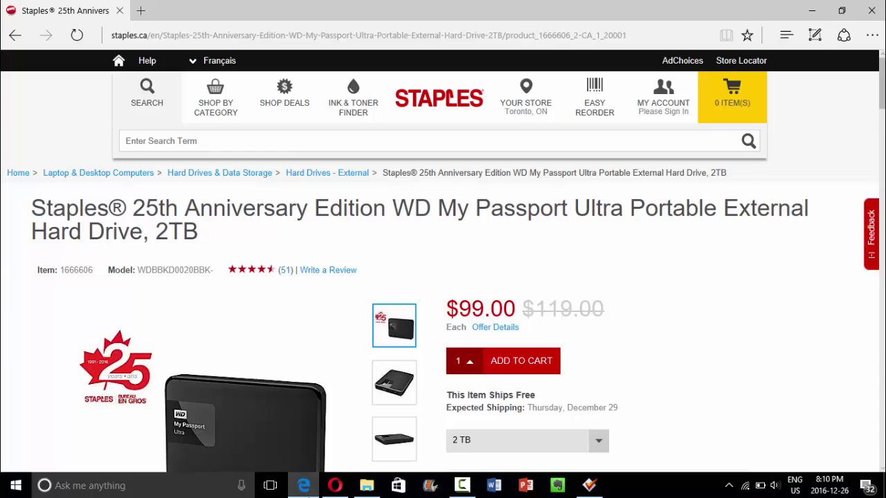
- Enter Year 2014, checked on Google Play, and Genre Dubstep for the MP3
left_click(305, 488)
left_click(334, 485)
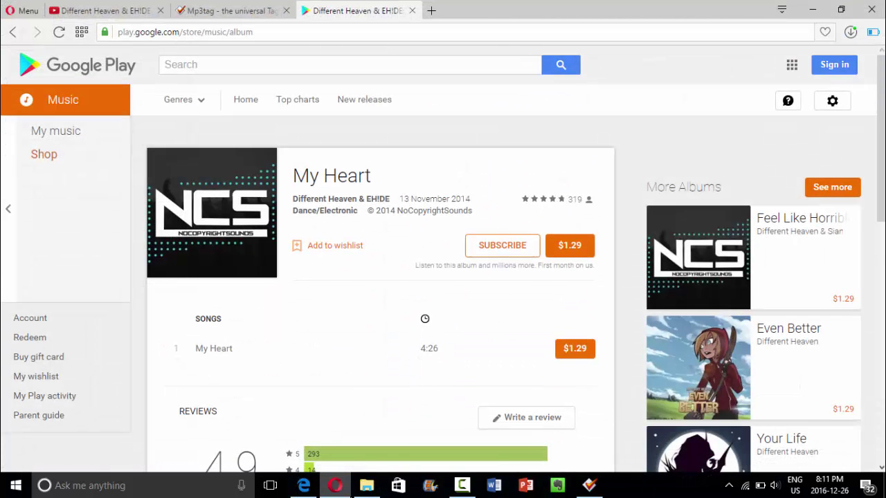
left_click(589, 485)
left_click(795, 65)
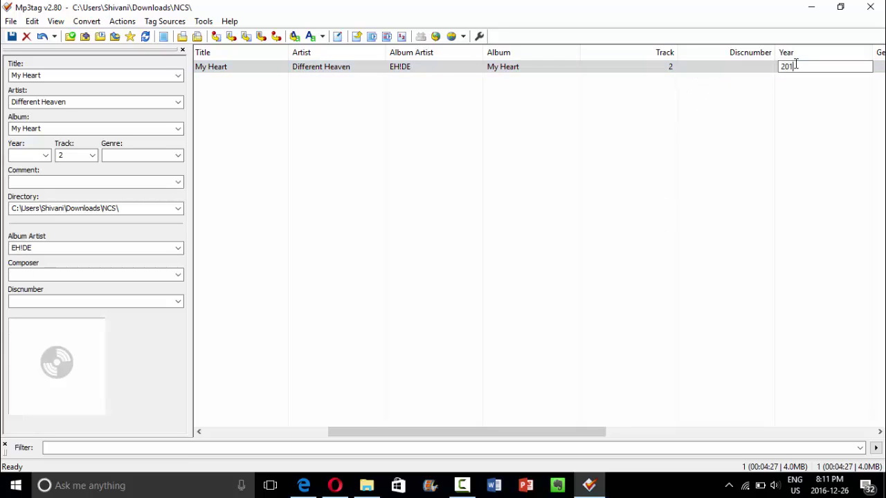
key("Tab")
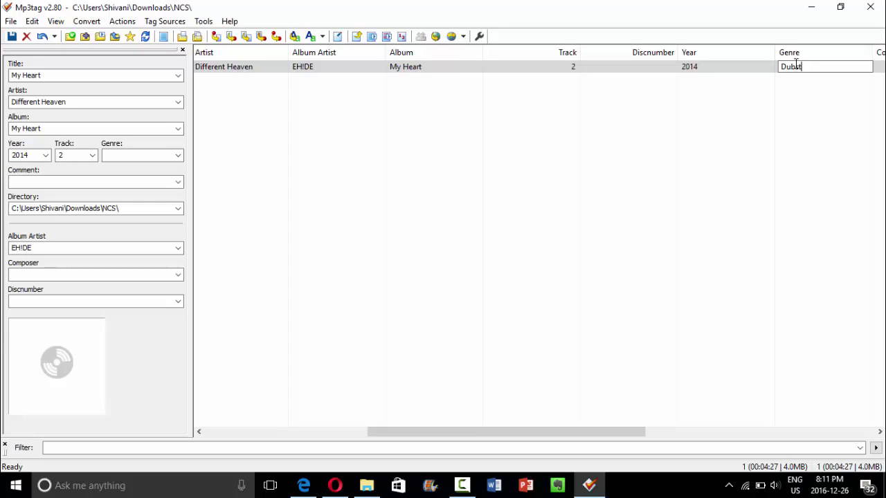
key("Return")
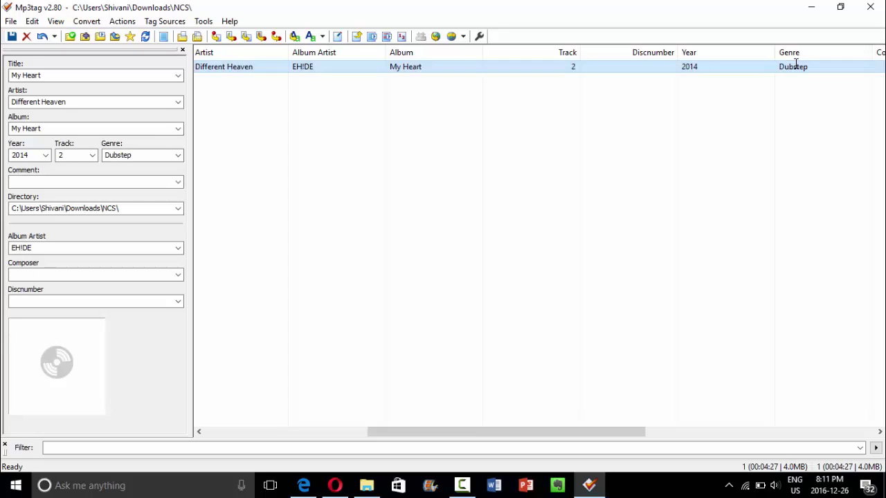
- Start adding a cover in Mp3tag, cancel the image chooser, and minimize Mp3tag
right_click(19, 346)
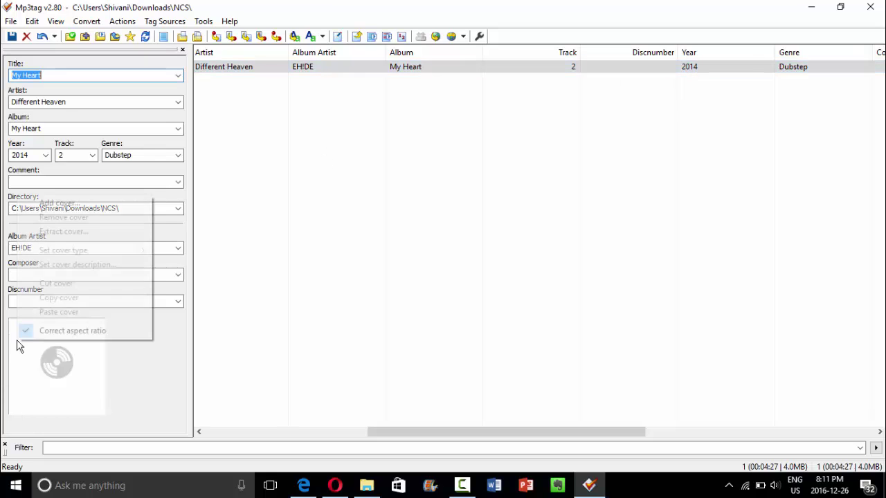
left_click(65, 202)
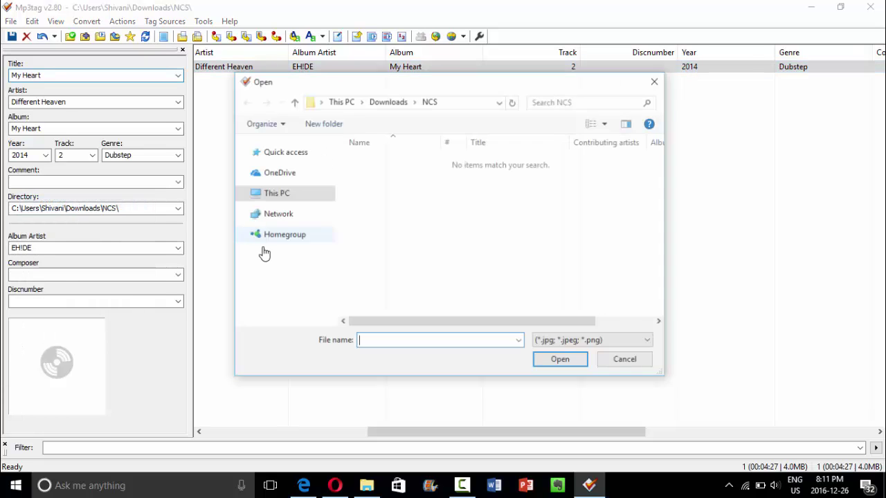
left_click(655, 82)
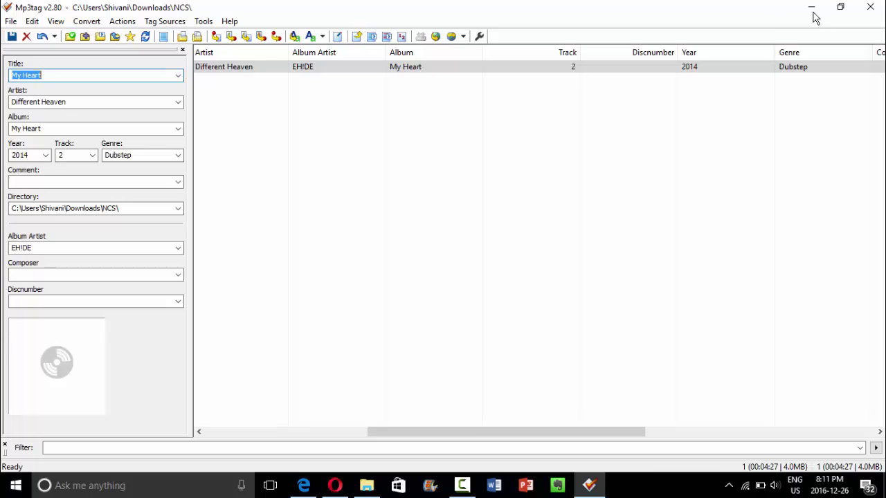
left_click(812, 9)
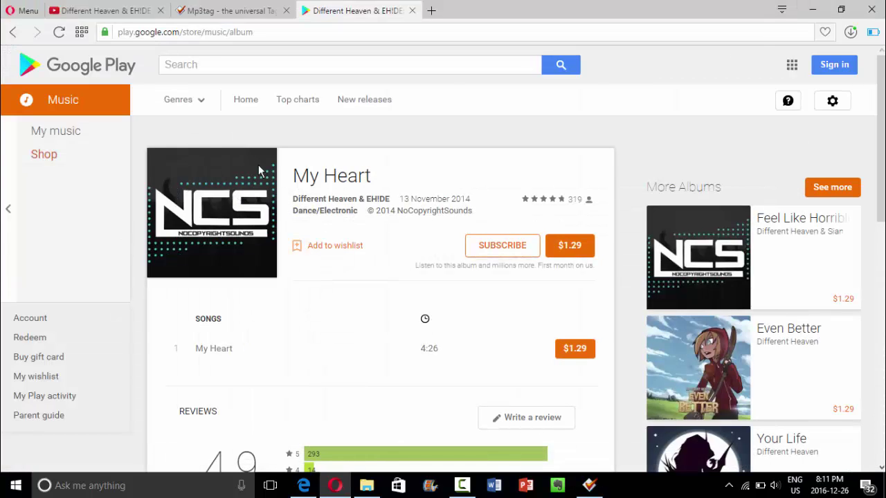
- Try saving the album cover image from the browser, cancel, then return to Mp3tag
right_click(210, 223)
left_click(257, 229)
left_click(547, 12)
left_click(814, 14)
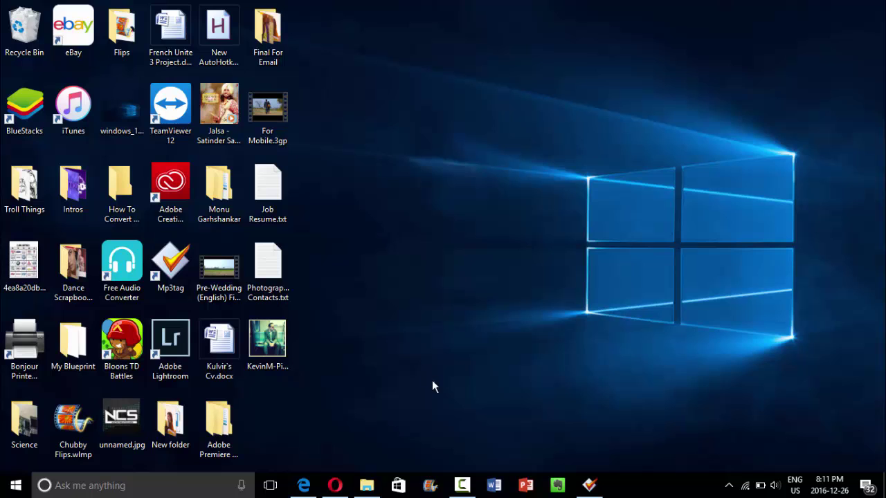
left_click(593, 487)
- Add the NCS unnamed.jpg image from the Desktop as the front cover
right_click(58, 382)
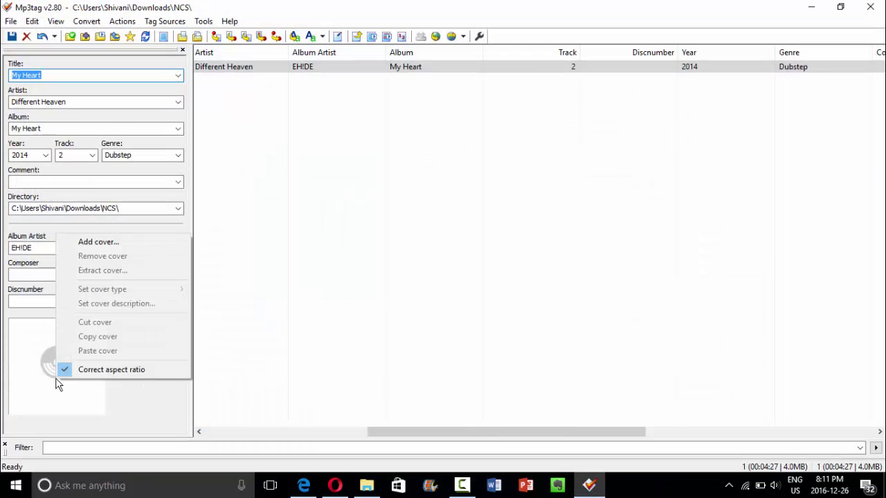
left_click(111, 244)
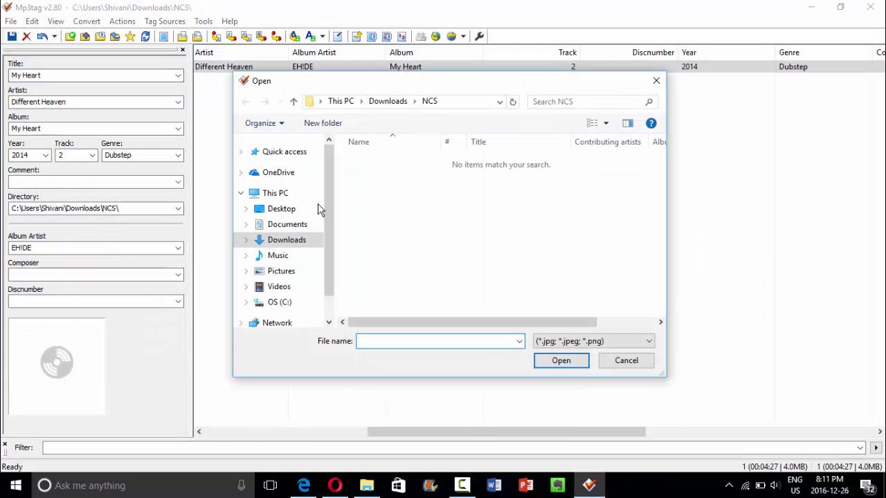
left_click(281, 208)
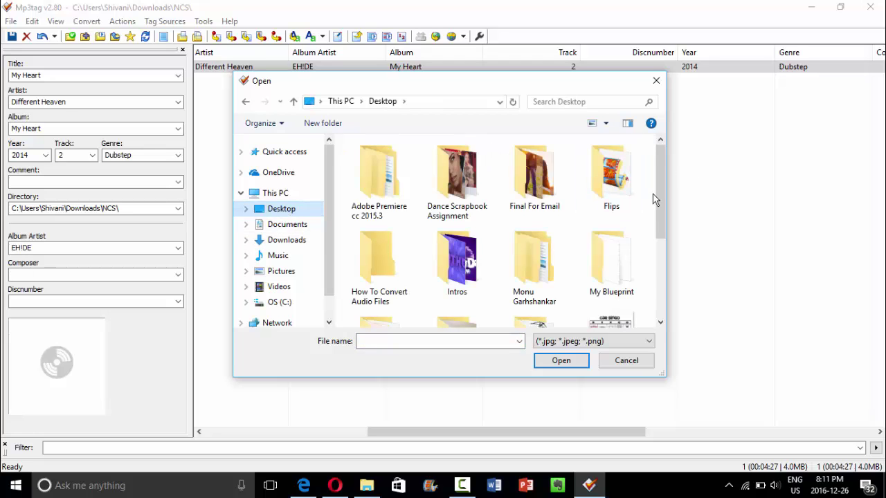
left_click_drag(663, 206, 664, 294)
double_click(537, 260)
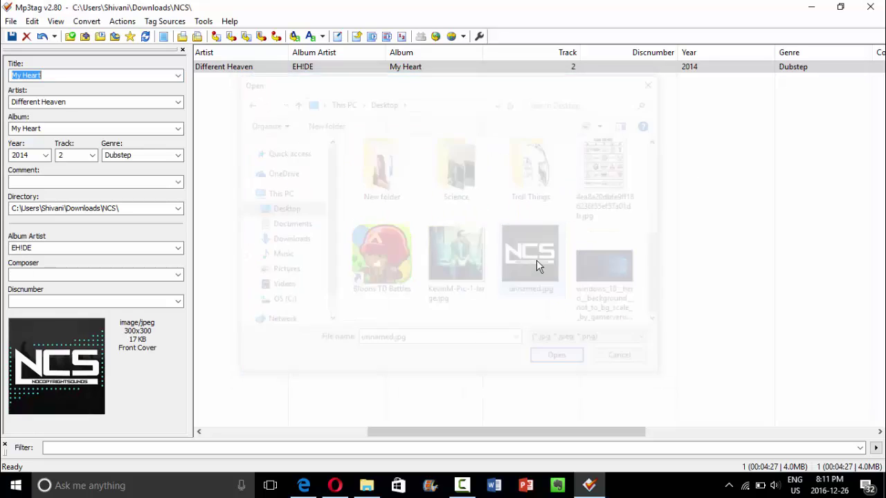
- Save the My Heart MP3's tags, confirm the message, and close Mp3tag
left_click(11, 39)
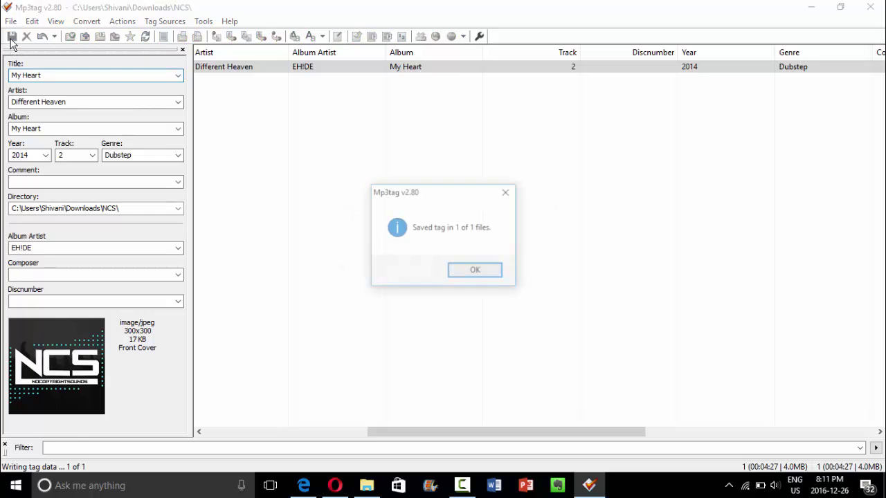
left_click(476, 272)
left_click(870, 7)
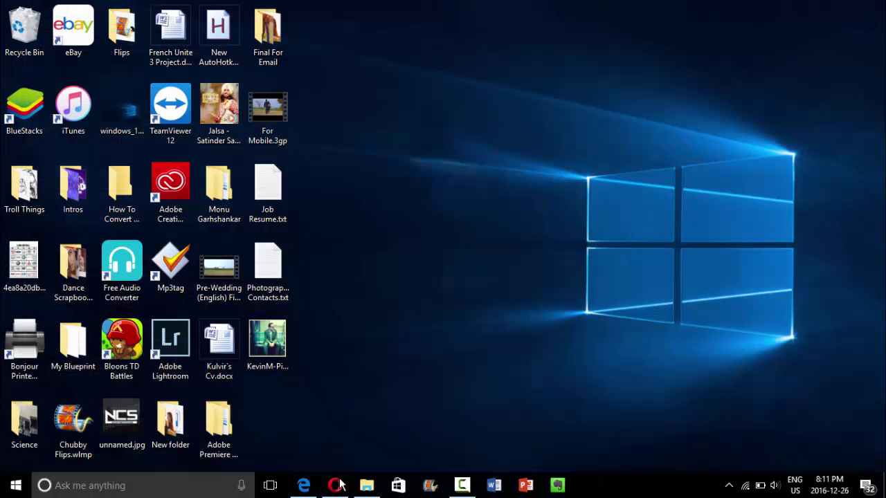